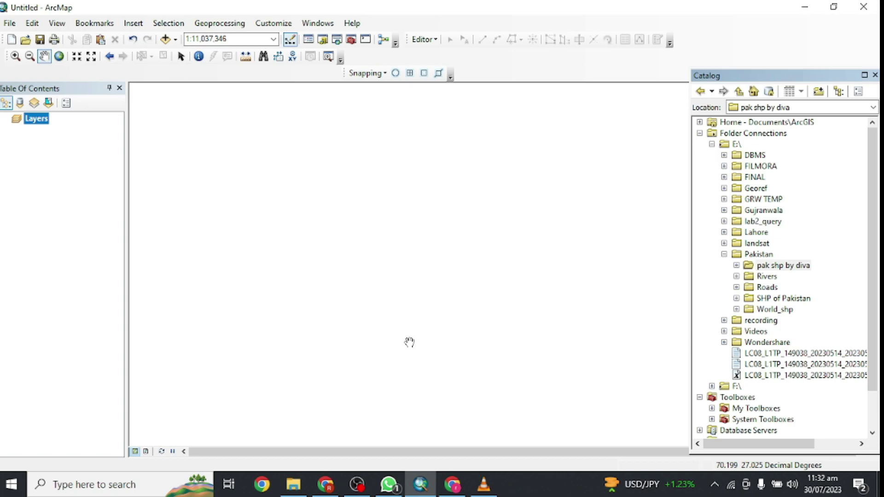
Step: On diva-gis.org, browse the Free Spatial Data page and open the country level data form
{"action": "left_click", "coordinate": [326, 484]}
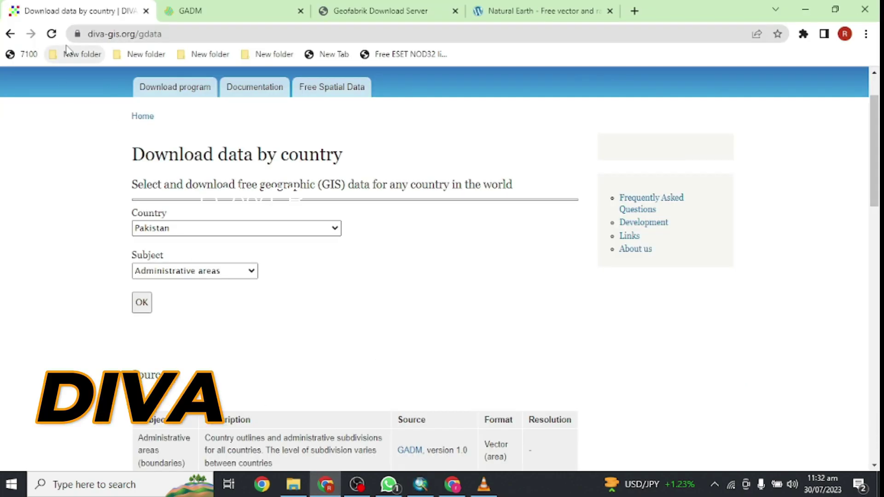
{"action": "scroll", "coordinate": [125, 141], "scroll_direction": "up", "scroll_amount": 3}
{"action": "left_click", "coordinate": [163, 95]}
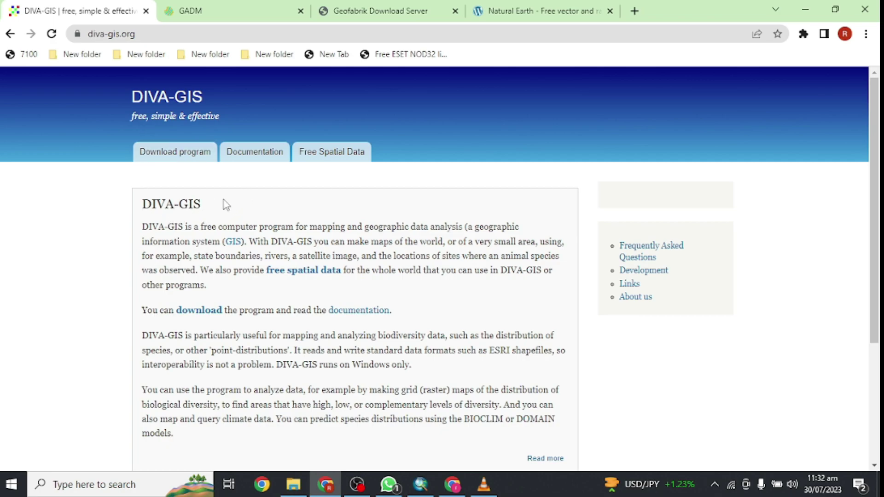
{"action": "left_click", "coordinate": [332, 151]}
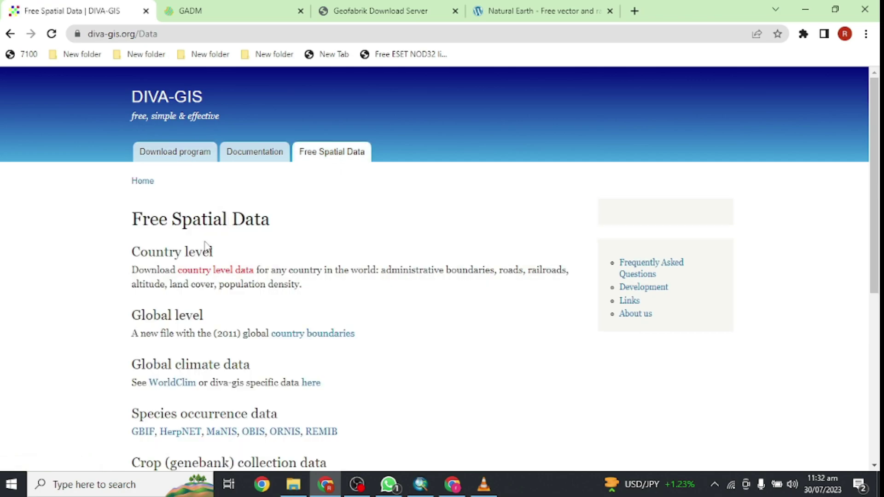
{"action": "scroll", "coordinate": [204, 245], "scroll_direction": "down", "scroll_amount": 1}
{"action": "left_click_drag", "start_coordinate": [121, 190], "coordinate": [351, 199]}
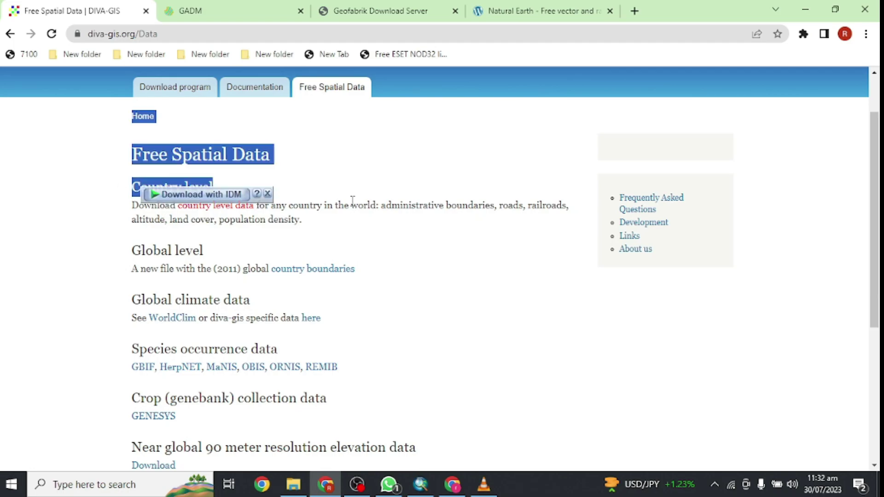
{"action": "left_click", "coordinate": [274, 245]}
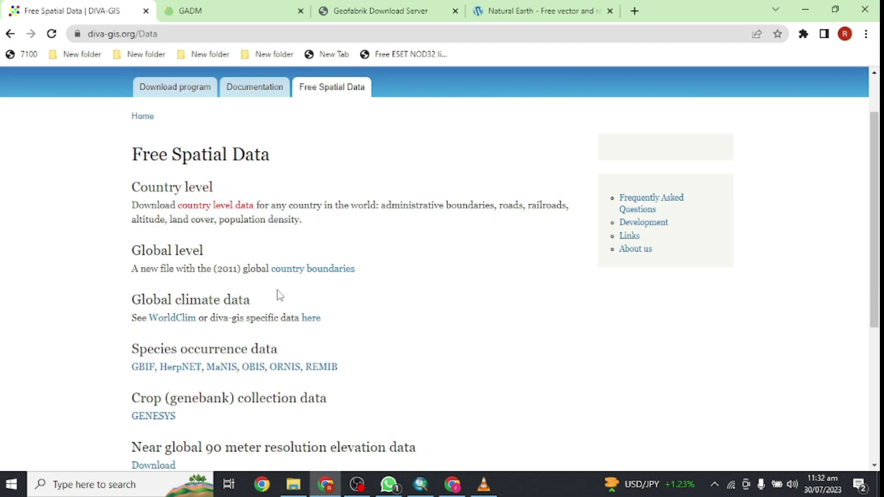
{"action": "left_click_drag", "start_coordinate": [128, 299], "coordinate": [227, 299]}
{"action": "scroll", "coordinate": [256, 300], "scroll_direction": "down", "scroll_amount": 3}
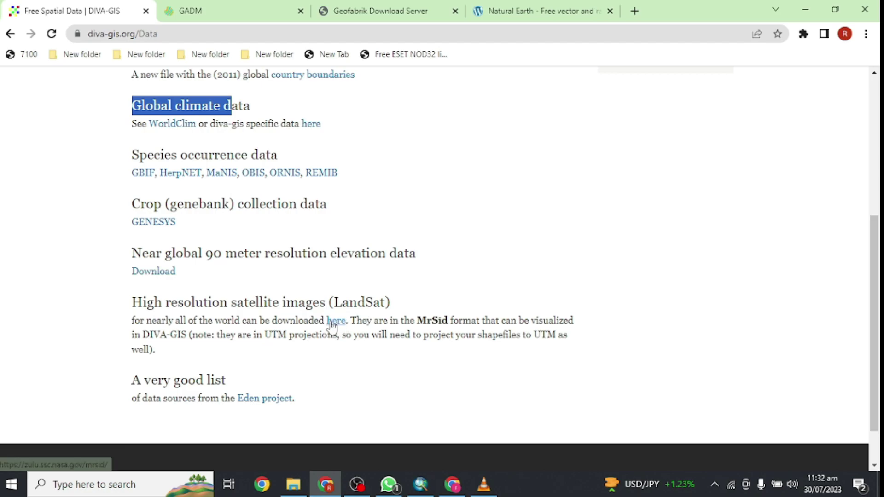
{"action": "scroll", "coordinate": [331, 325], "scroll_direction": "up", "scroll_amount": 3}
{"action": "scroll", "coordinate": [331, 324], "scroll_direction": "up", "scroll_amount": 2}
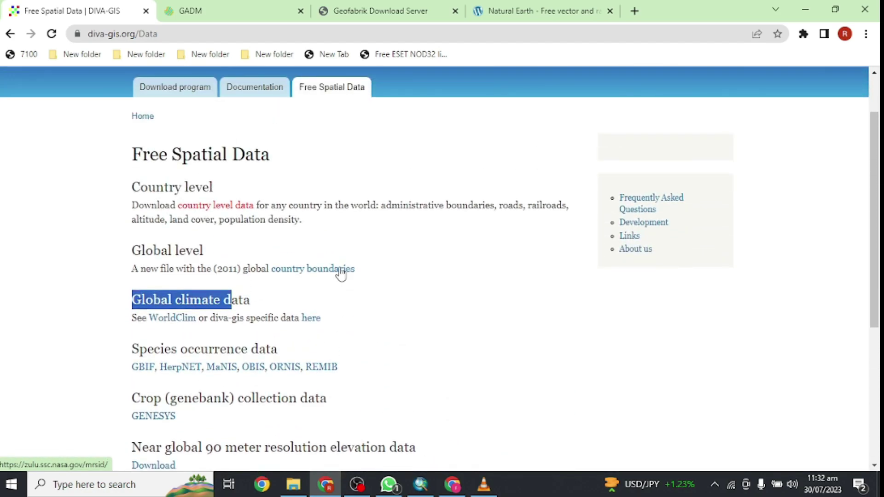
{"action": "left_click", "coordinate": [214, 205]}
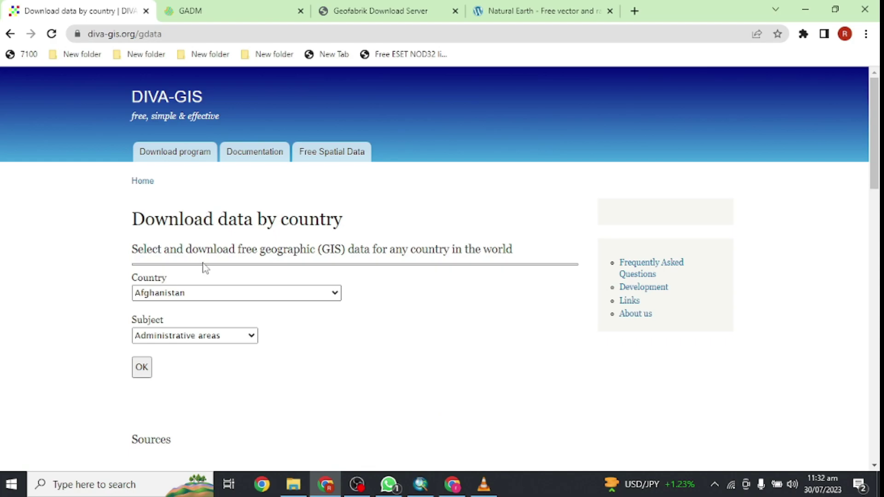
Step: Request DIVA-GIS Administrative areas data for Pakistan, then return to ArcMap
{"action": "left_click", "coordinate": [226, 292]}
{"action": "type", "text": "p"}
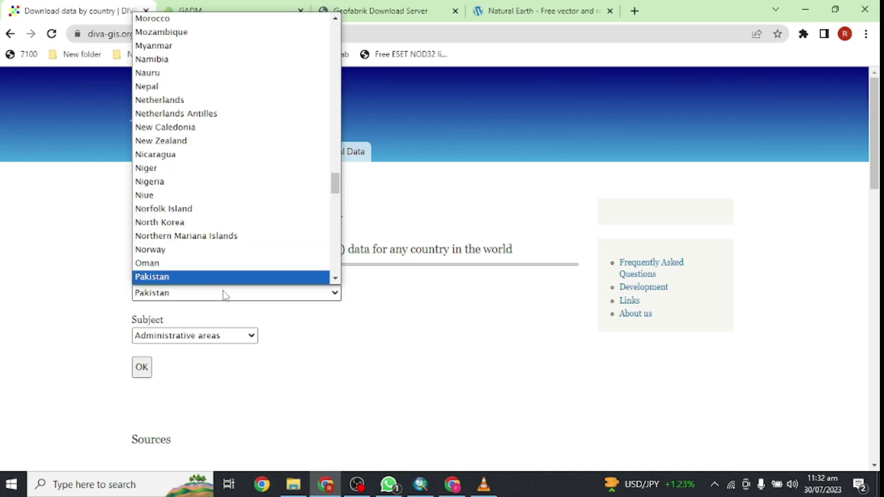
{"action": "key", "text": "Return"}
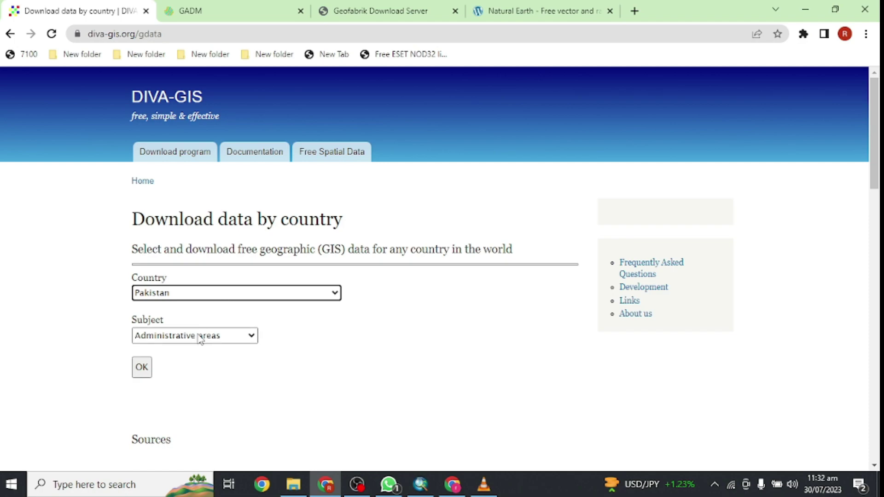
{"action": "left_click", "coordinate": [200, 335]}
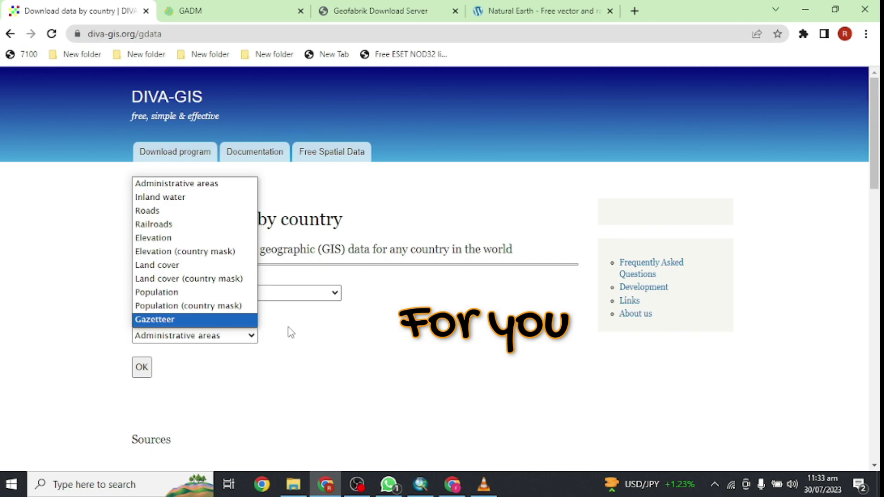
{"action": "left_click", "coordinate": [291, 332]}
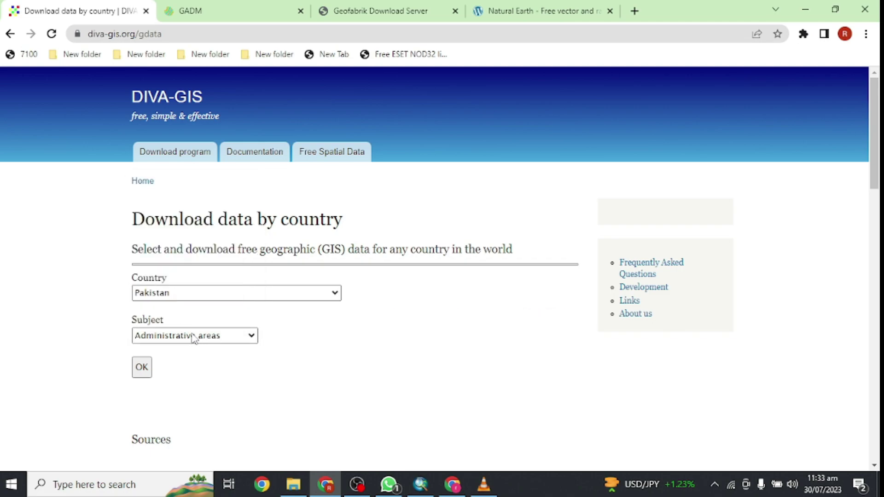
{"action": "scroll", "coordinate": [194, 338], "scroll_direction": "down", "scroll_amount": 1}
{"action": "left_click", "coordinate": [142, 303]}
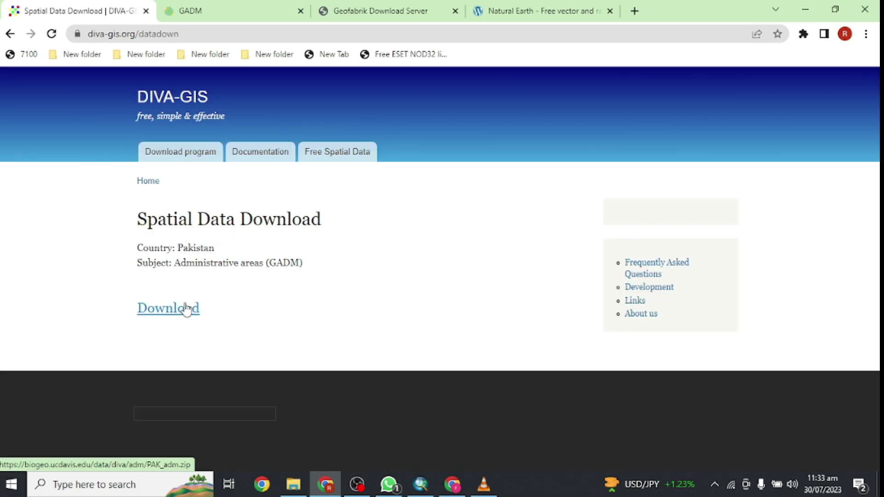
{"action": "left_click", "coordinate": [420, 484]}
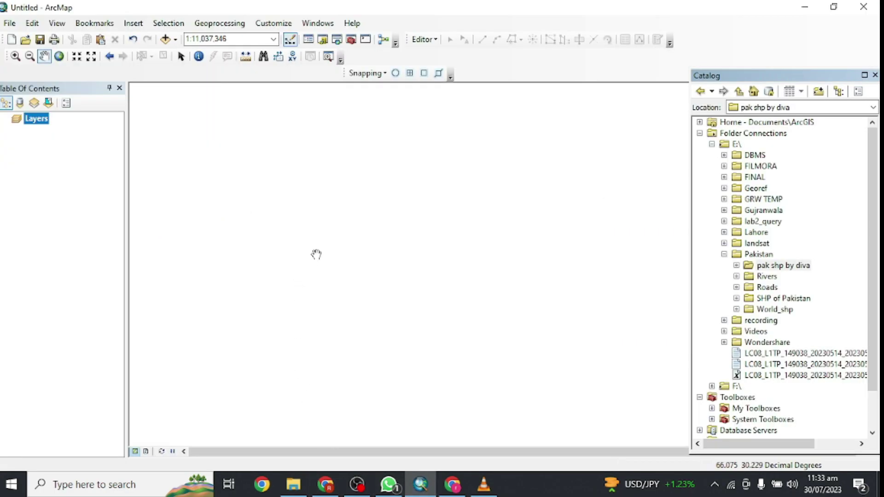
Step: Add PAK_adm0, PAK_adm1, PAK_adm2 and PAK_adm3 shapefiles from 'pak shp by diva' to the map
{"action": "left_click", "coordinate": [737, 267]}
{"action": "left_click", "coordinate": [736, 298]}
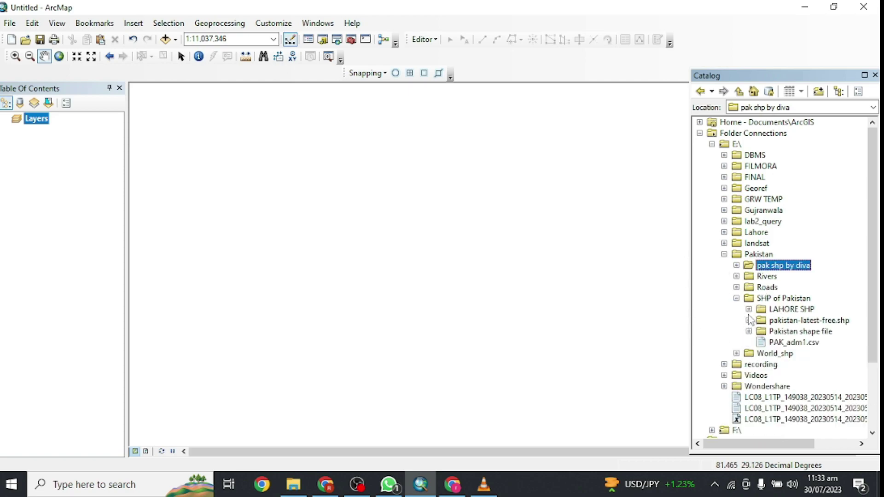
{"action": "left_click", "coordinate": [737, 265]}
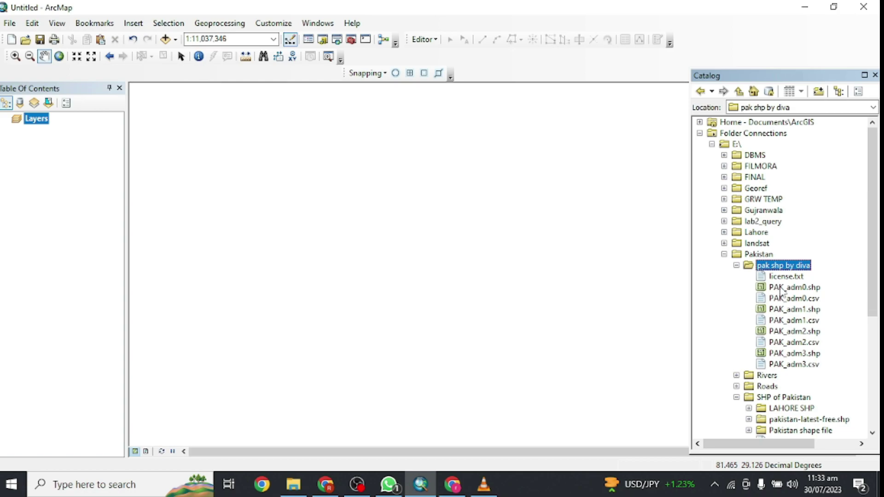
{"action": "left_click_drag", "start_coordinate": [793, 287], "coordinate": [291, 246]}
{"action": "scroll", "coordinate": [397, 235], "scroll_direction": "up", "scroll_amount": 1}
{"action": "mouse_move", "coordinate": [487, 249]}
{"action": "left_mouse_down"}
{"action": "mouse_move", "coordinate": [524, 275]}
{"action": "mouse_move", "coordinate": [483, 262]}
{"action": "left_mouse_up"}
{"action": "mouse_move", "coordinate": [793, 308]}
{"action": "left_mouse_down"}
{"action": "mouse_move", "coordinate": [415, 279]}
{"action": "mouse_move", "coordinate": [400, 262]}
{"action": "left_mouse_up"}
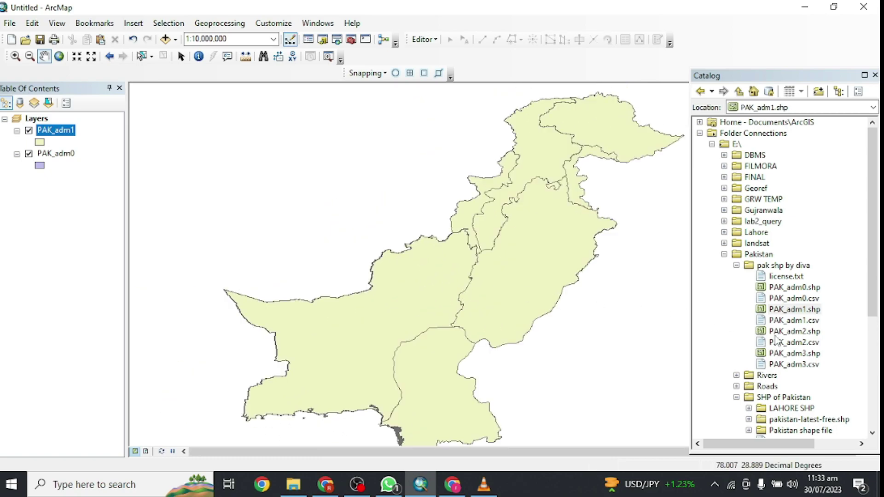
{"action": "left_click_drag", "start_coordinate": [794, 331], "coordinate": [453, 284]}
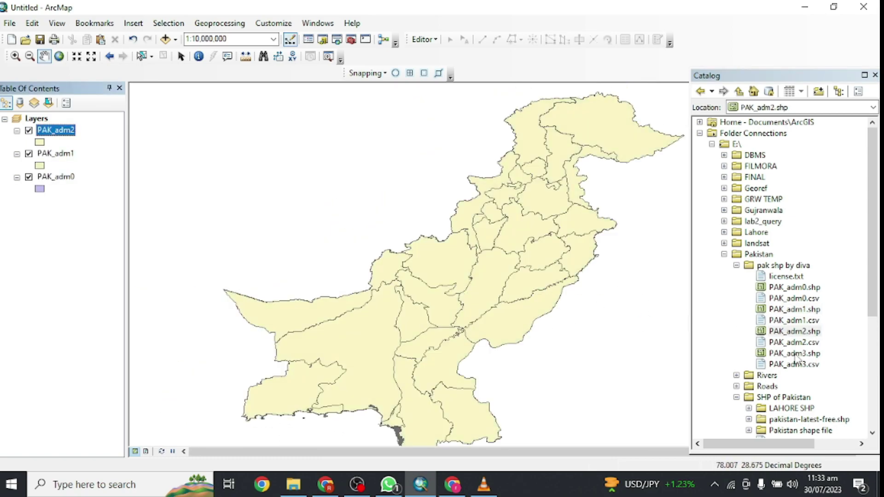
{"action": "mouse_move", "coordinate": [795, 353]}
{"action": "left_mouse_down"}
{"action": "mouse_move", "coordinate": [456, 297]}
{"action": "mouse_move", "coordinate": [474, 289]}
{"action": "left_mouse_up"}
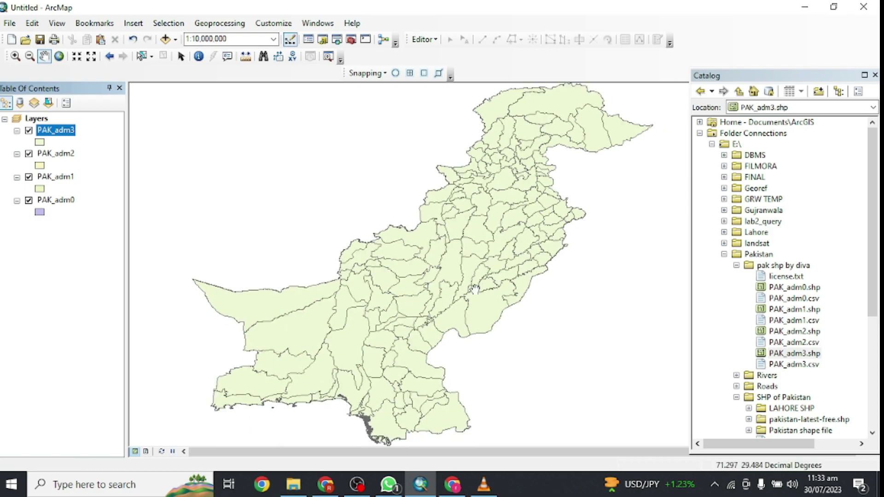
{"action": "scroll", "coordinate": [475, 289], "scroll_direction": "down", "scroll_amount": 1}
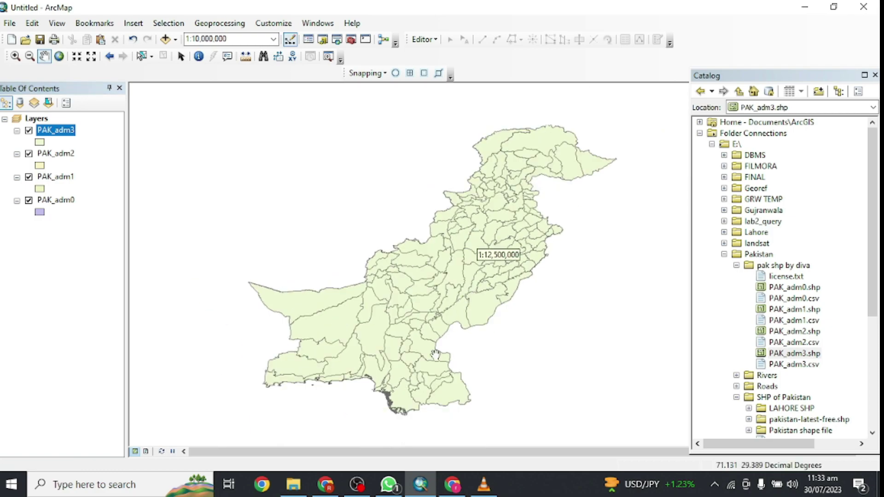
Step: Turn the PAK_adm0, adm1 and adm2 layers back on, then go to the GADM website
{"action": "left_click", "coordinate": [324, 484]}
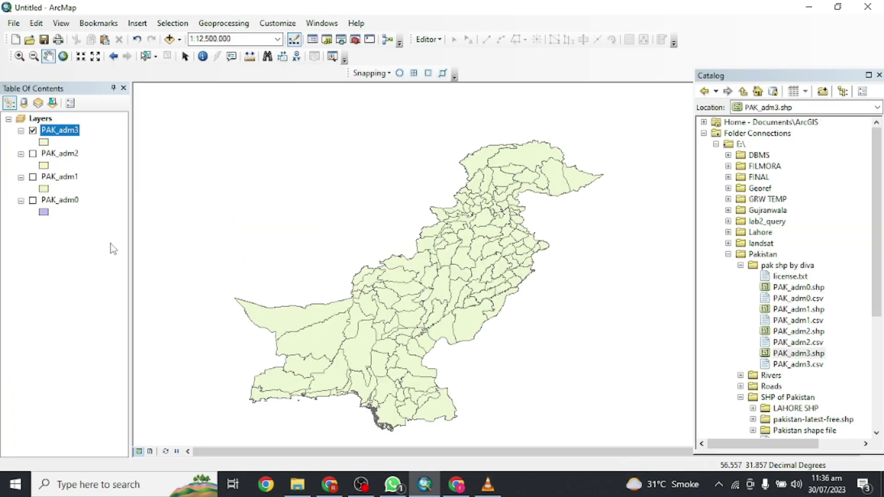
{"action": "left_click", "coordinate": [33, 200]}
{"action": "left_click", "coordinate": [33, 177]}
{"action": "left_click", "coordinate": [60, 176]}
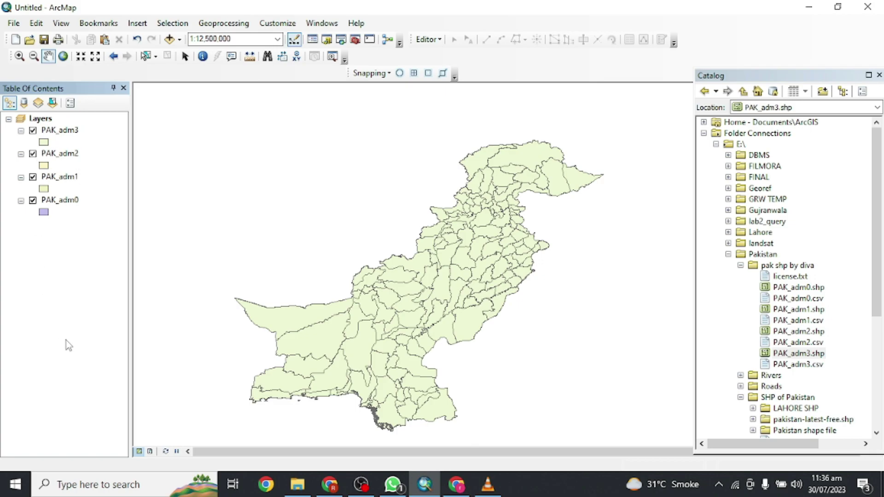
{"action": "left_click", "coordinate": [334, 485]}
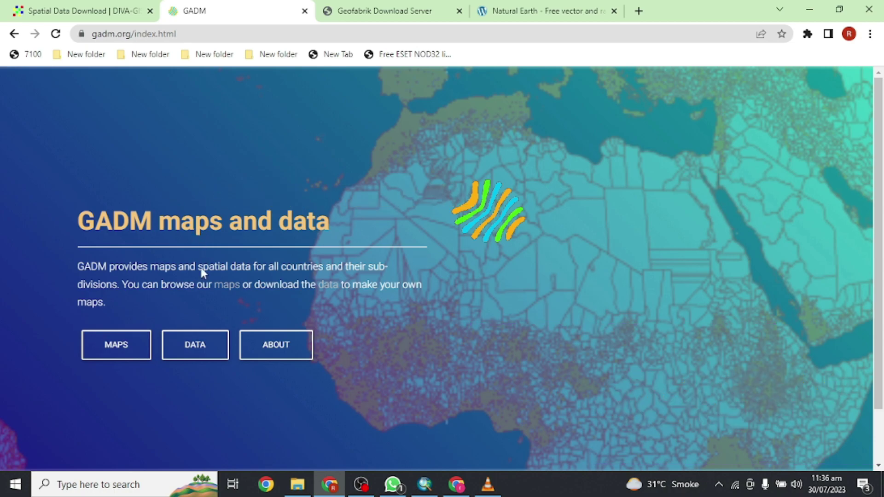
Step: Choose Pakistan on GADM's download-by-country page to reveal its data links
{"action": "left_click", "coordinate": [195, 345]}
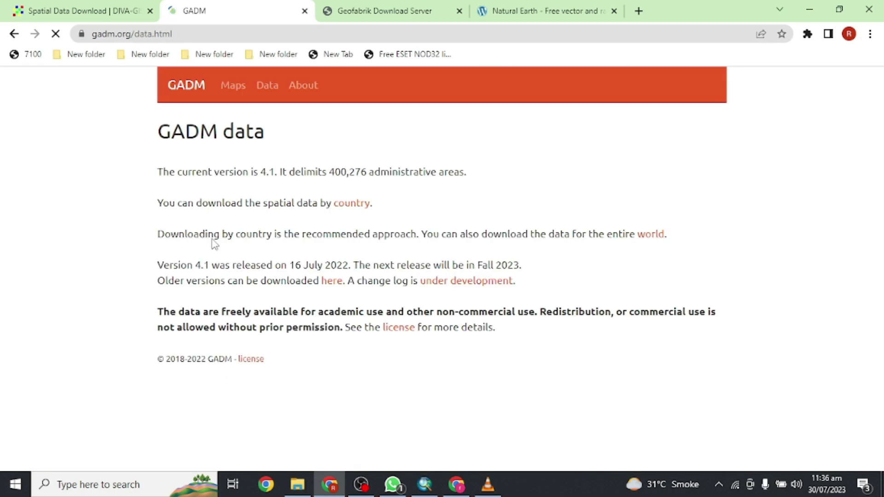
{"action": "left_click", "coordinate": [344, 204]}
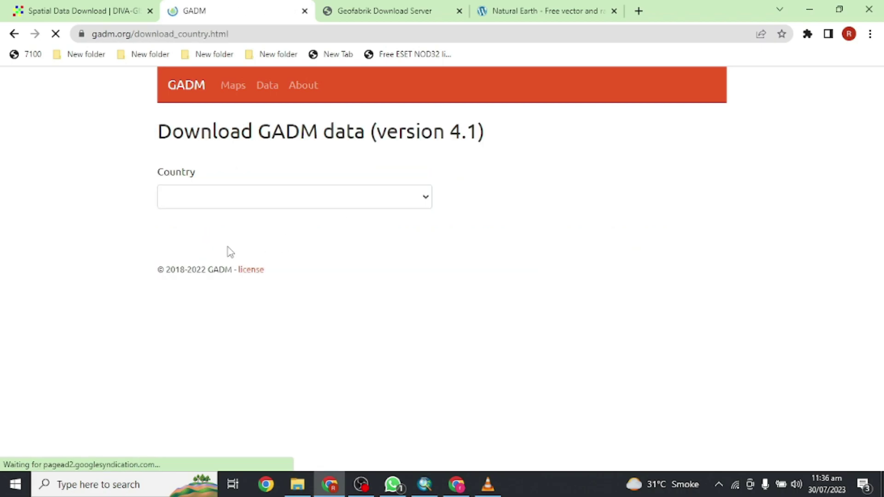
{"action": "left_click", "coordinate": [230, 201]}
{"action": "key", "text": "p"}
{"action": "type", "text": "Pakistan"}
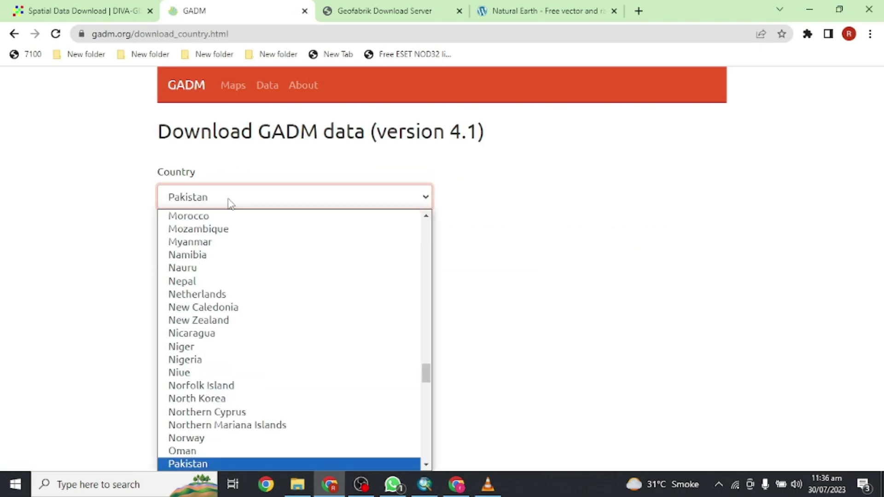
{"action": "key", "text": "Return"}
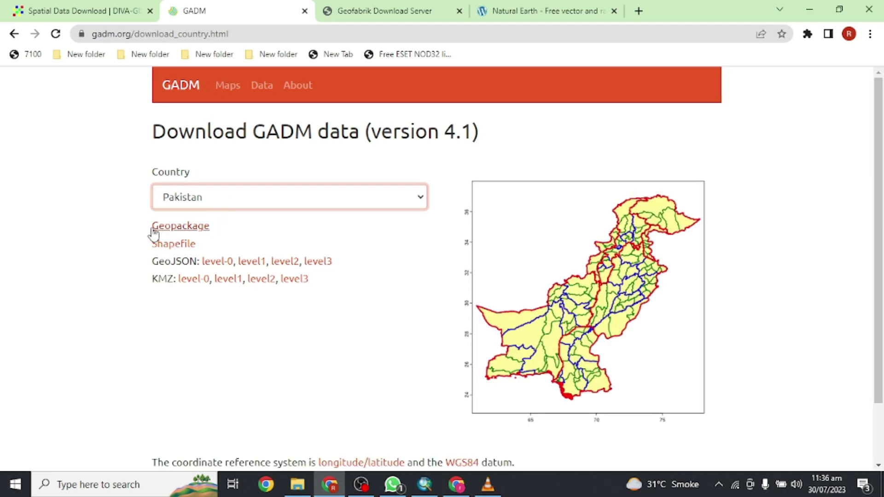
Step: Review Pakistan's GeoJSON and KMZ links, then open Japan's GADM map page
{"action": "left_click_drag", "start_coordinate": [151, 262], "coordinate": [310, 263]}
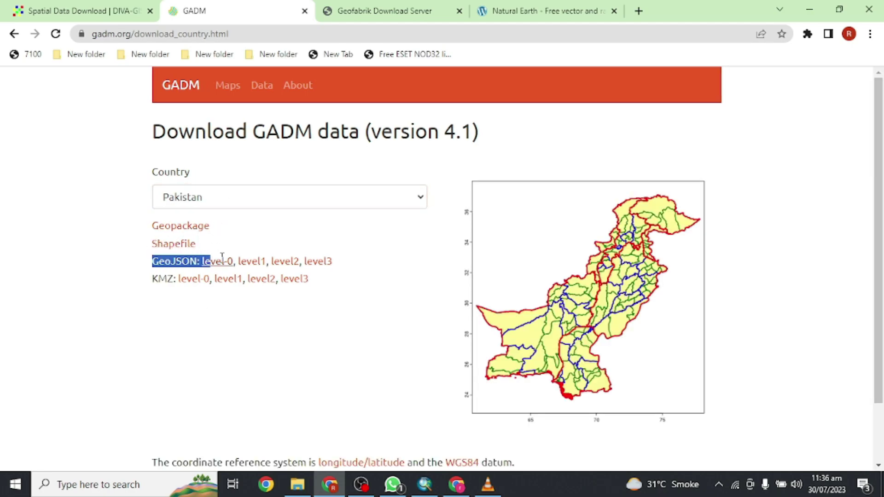
{"action": "left_click", "coordinate": [155, 279]}
{"action": "left_click_drag", "start_coordinate": [154, 278], "coordinate": [309, 279]}
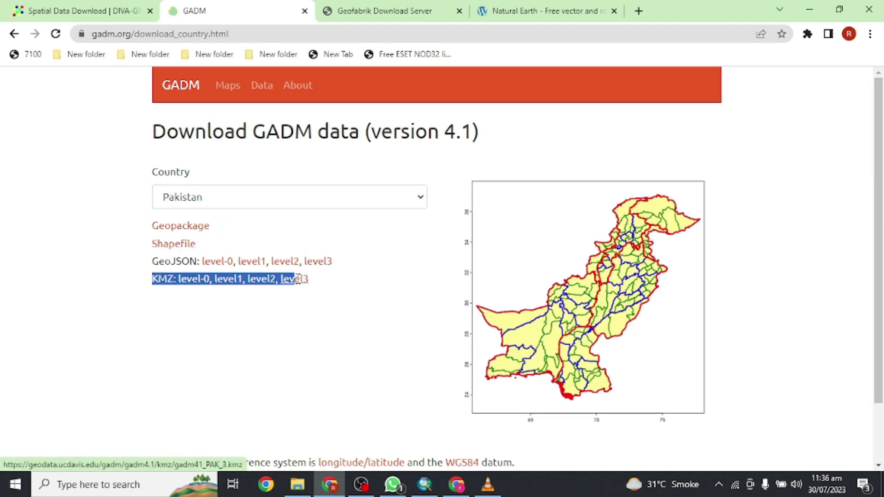
{"action": "left_click", "coordinate": [330, 291]}
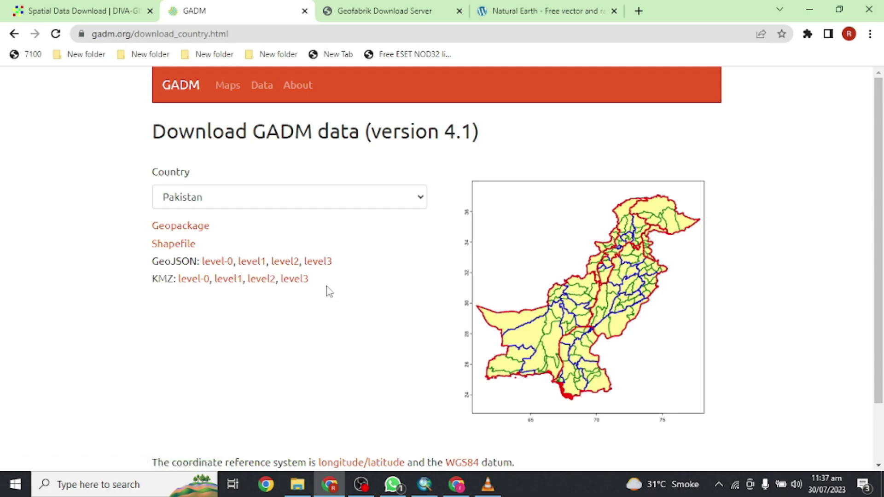
{"action": "scroll", "coordinate": [328, 291], "scroll_direction": "down", "scroll_amount": 1}
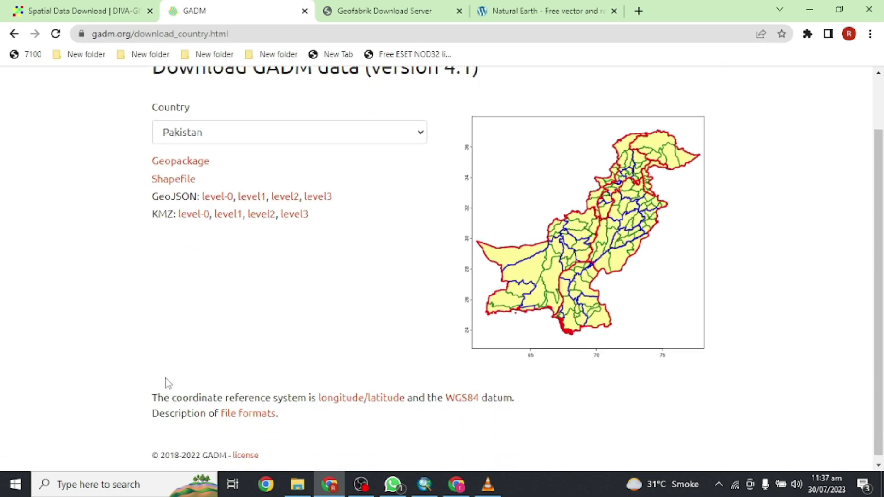
{"action": "left_click_drag", "start_coordinate": [152, 461], "coordinate": [285, 478]}
{"action": "left_click", "coordinate": [297, 422]}
{"action": "scroll", "coordinate": [249, 302], "scroll_direction": "up", "scroll_amount": 1}
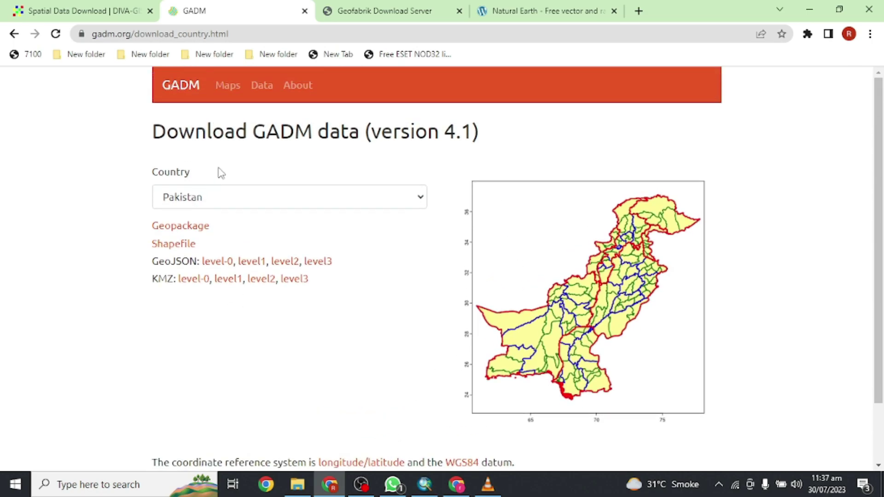
{"action": "left_click", "coordinate": [227, 86]}
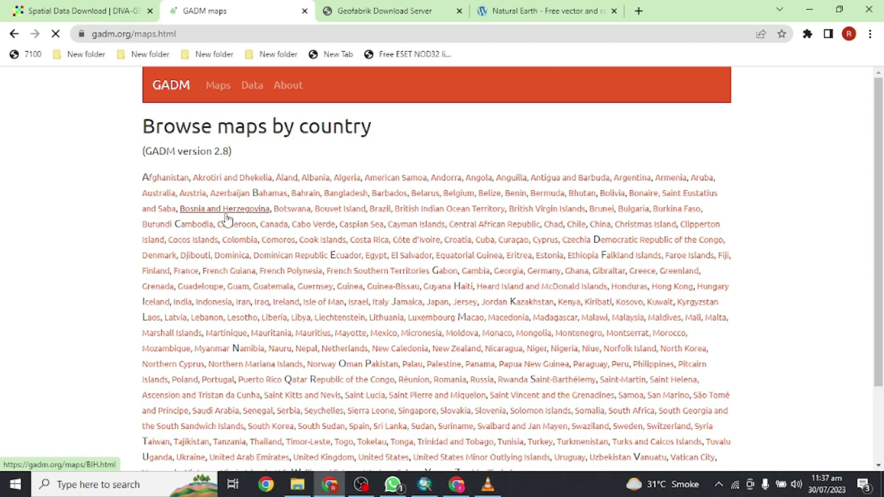
{"action": "scroll", "coordinate": [363, 322], "scroll_direction": "down", "scroll_amount": 1}
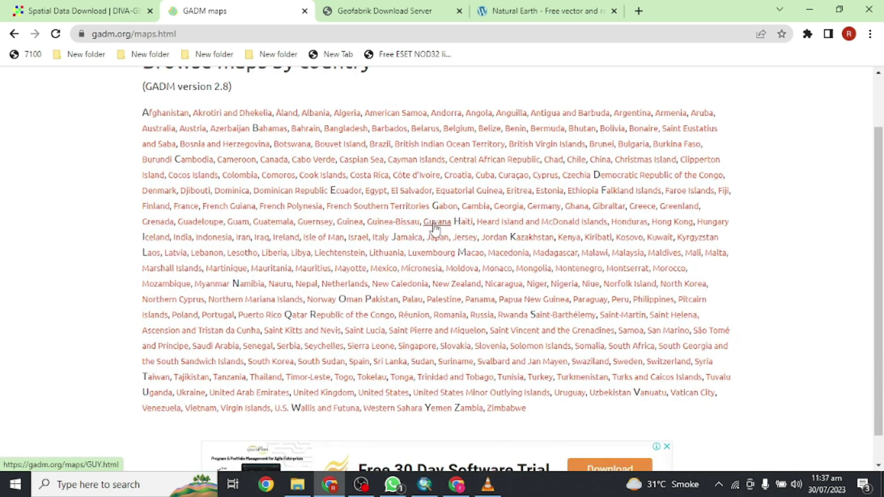
{"action": "left_click", "coordinate": [346, 284]}
{"action": "scroll", "coordinate": [364, 230], "scroll_direction": "down", "scroll_amount": 2}
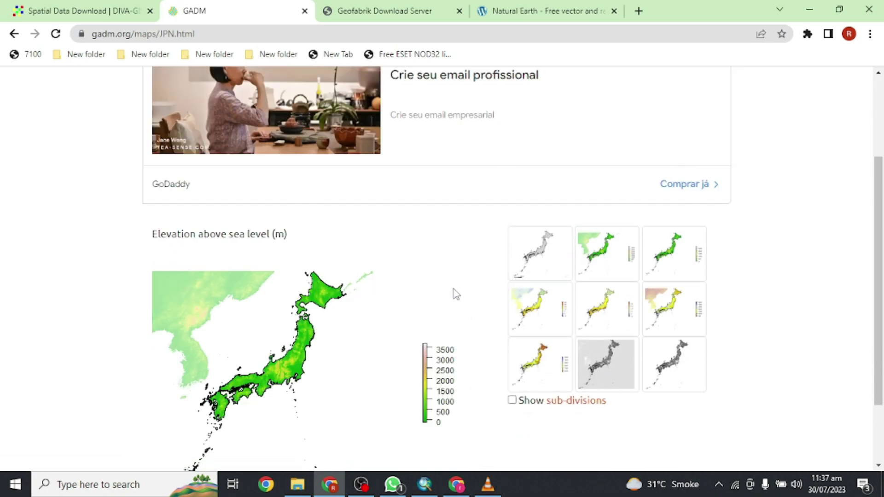
{"action": "mouse_move", "coordinate": [671, 252]}
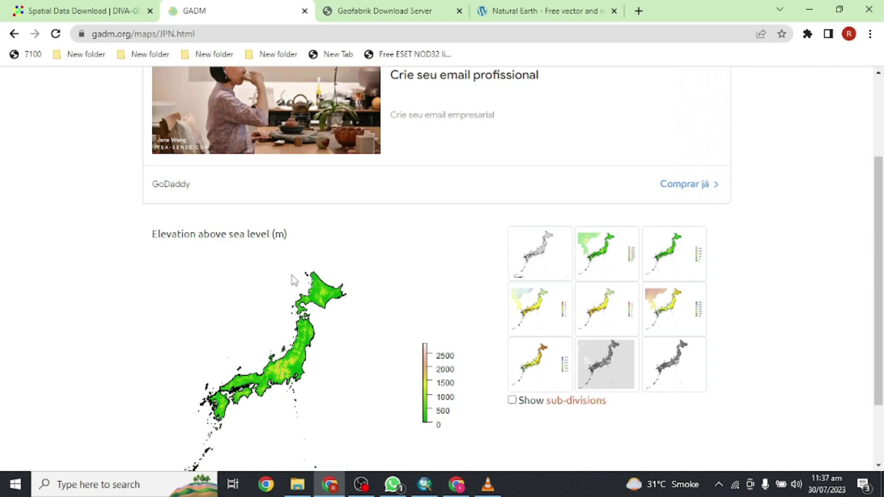
{"action": "left_click_drag", "start_coordinate": [192, 233], "coordinate": [271, 234]}
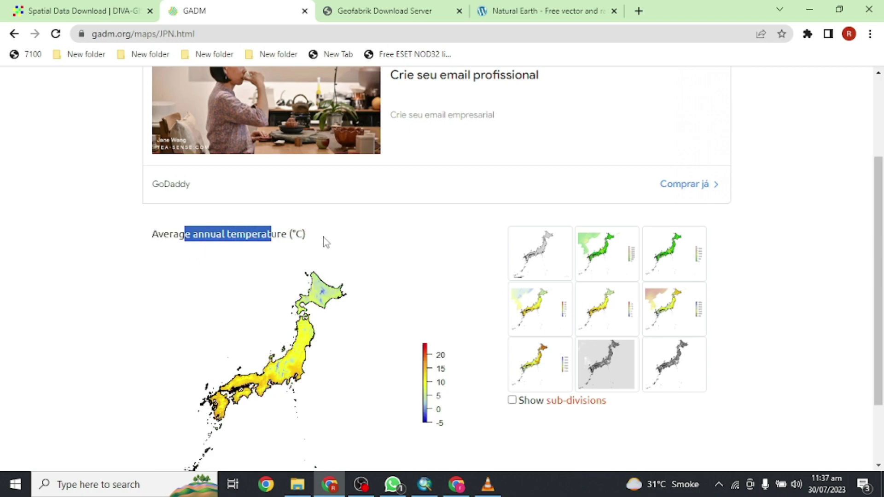
{"action": "scroll", "coordinate": [317, 321], "scroll_direction": "down", "scroll_amount": 1}
{"action": "scroll", "coordinate": [317, 280], "scroll_direction": "down", "scroll_amount": 1}
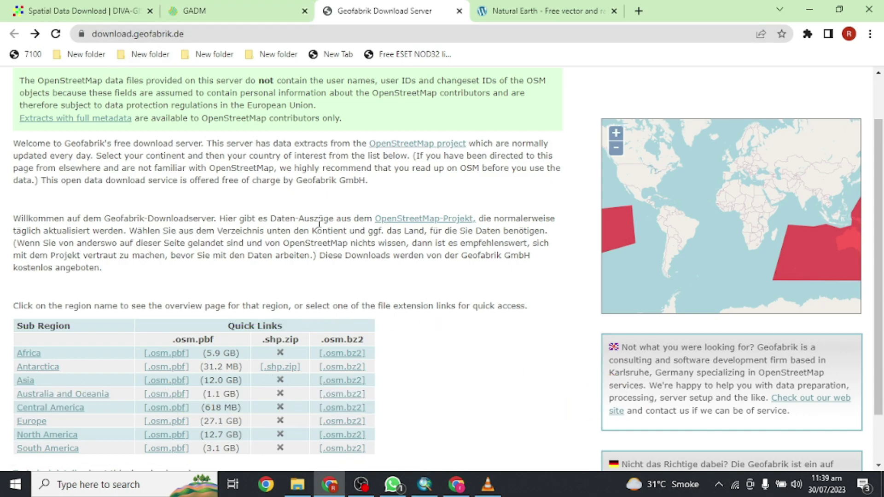
{"action": "scroll", "coordinate": [320, 223], "scroll_direction": "up", "scroll_amount": 2}
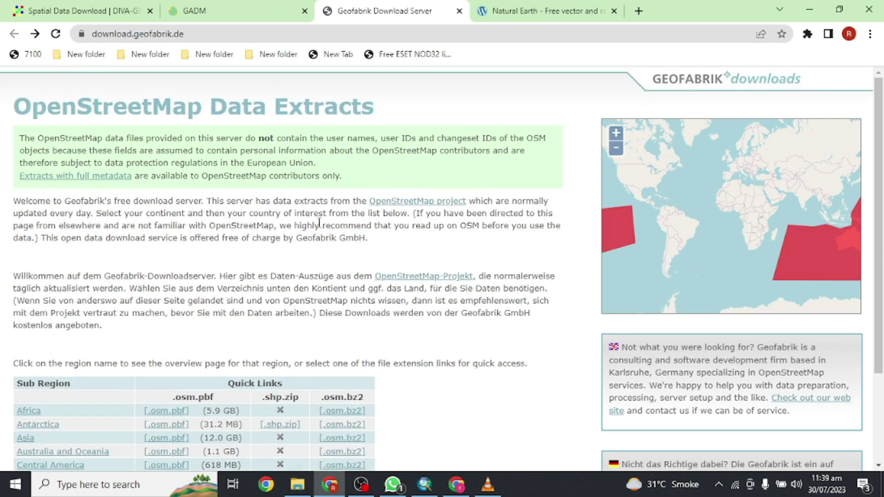
{"action": "scroll", "coordinate": [254, 238], "scroll_direction": "down", "scroll_amount": 1}
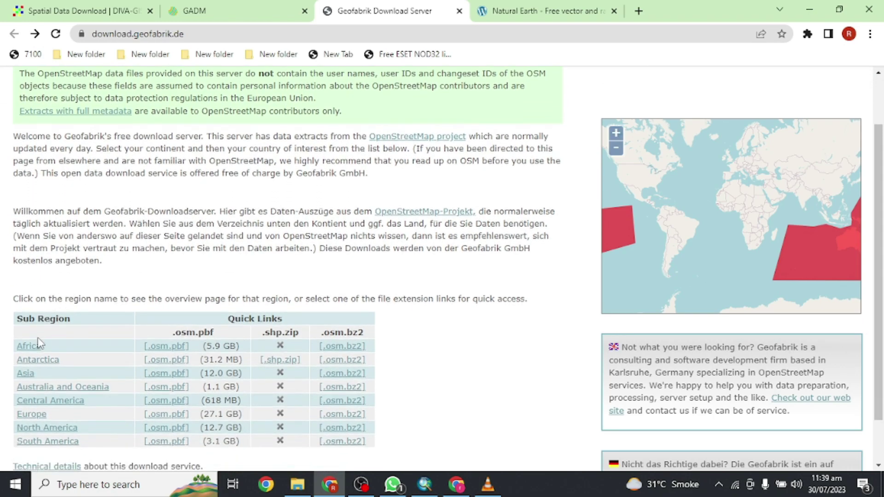
Step: Open Geofabrik's Asia downloads to find Pakistan, then switch to the Natural Earth tab
{"action": "left_click", "coordinate": [26, 375]}
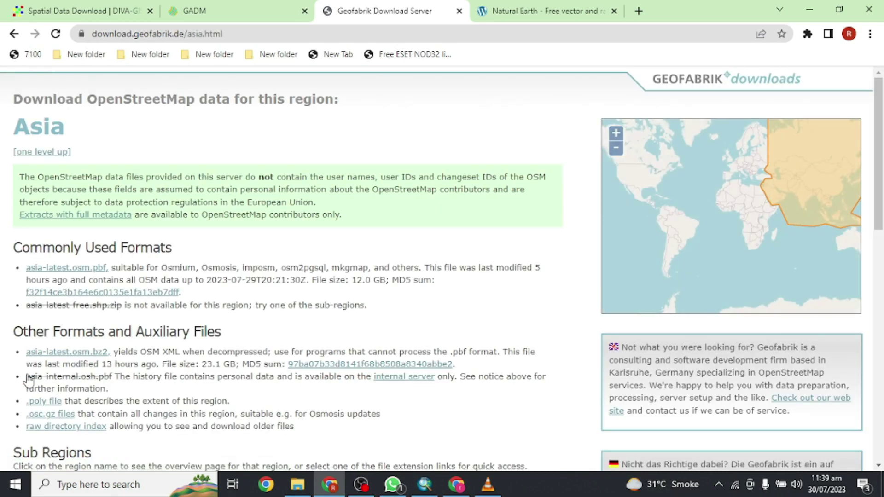
{"action": "scroll", "coordinate": [221, 311], "scroll_direction": "down", "scroll_amount": 3}
{"action": "scroll", "coordinate": [139, 311], "scroll_direction": "down", "scroll_amount": 3}
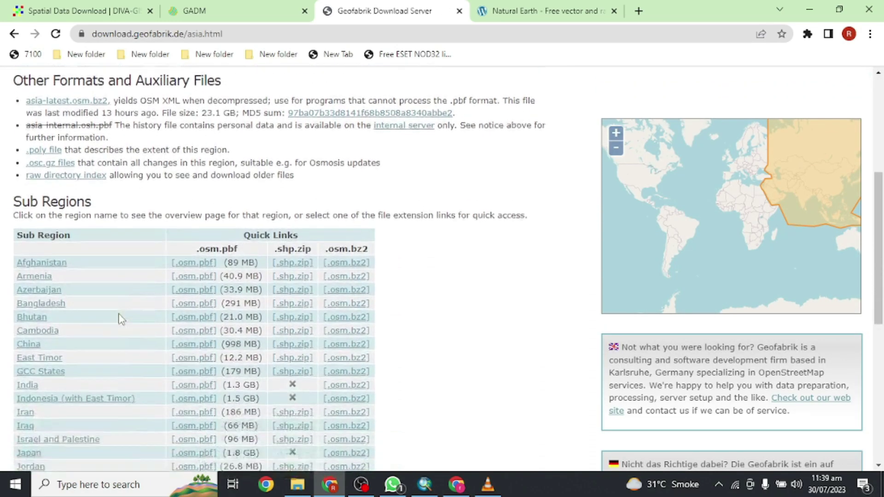
{"action": "scroll", "coordinate": [83, 310], "scroll_direction": "down", "scroll_amount": 3}
{"action": "scroll", "coordinate": [55, 331], "scroll_direction": "down", "scroll_amount": 2}
{"action": "scroll", "coordinate": [38, 342], "scroll_direction": "down", "scroll_amount": 2}
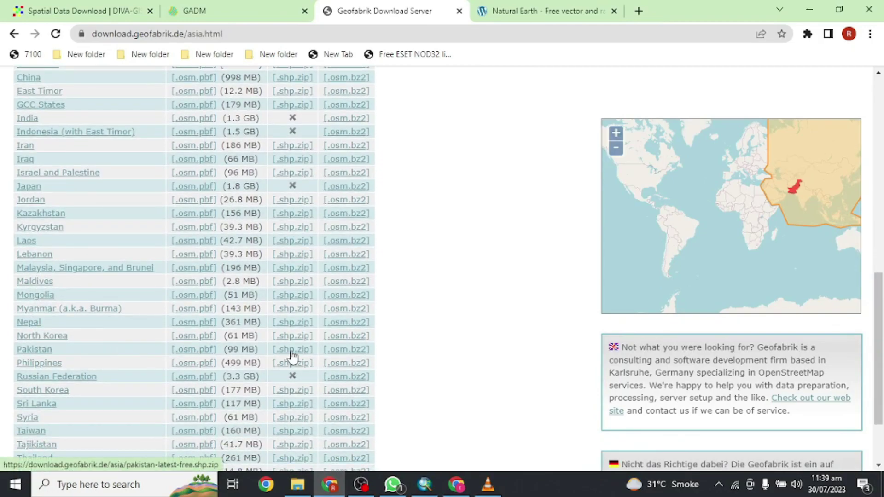
{"action": "scroll", "coordinate": [346, 345], "scroll_direction": "down", "scroll_amount": 2}
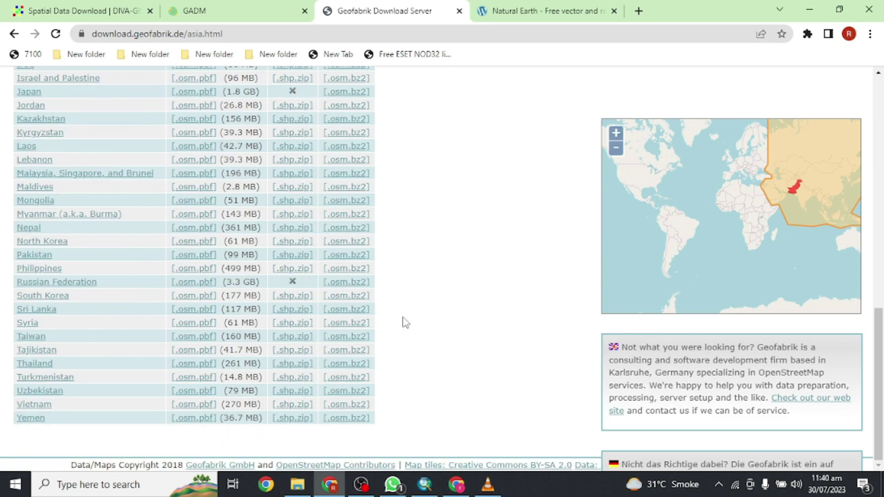
{"action": "key", "text": "ctrl+Tab"}
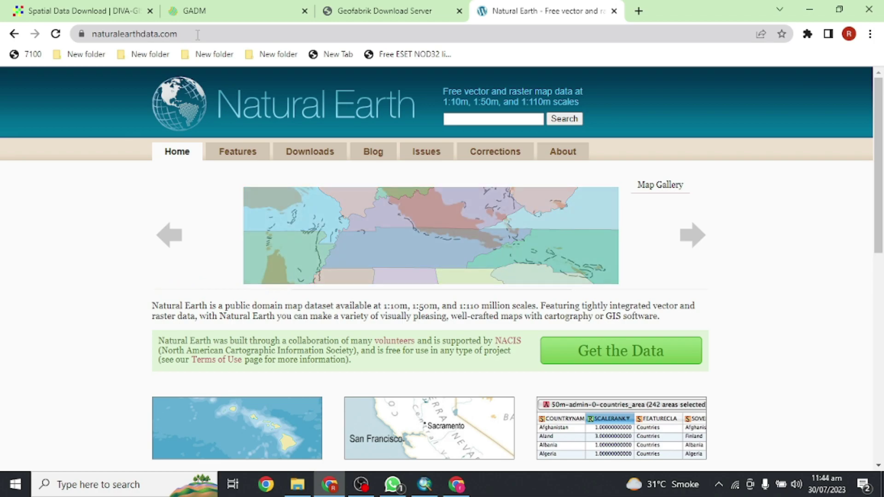
{"action": "scroll", "coordinate": [115, 193], "scroll_direction": "down", "scroll_amount": 3}
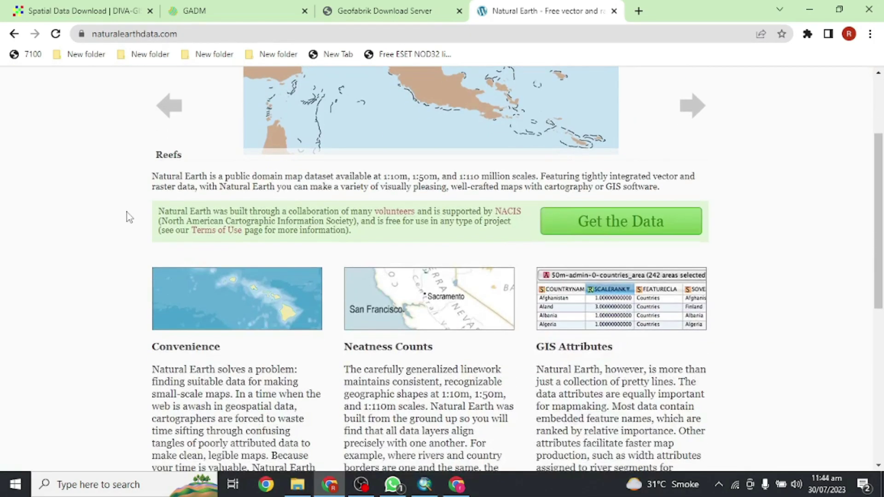
{"action": "scroll", "coordinate": [207, 208], "scroll_direction": "up", "scroll_amount": 3}
Step: Open Natural Earth's Downloads page and highlight the Large scale data heading
{"action": "left_click", "coordinate": [310, 152]}
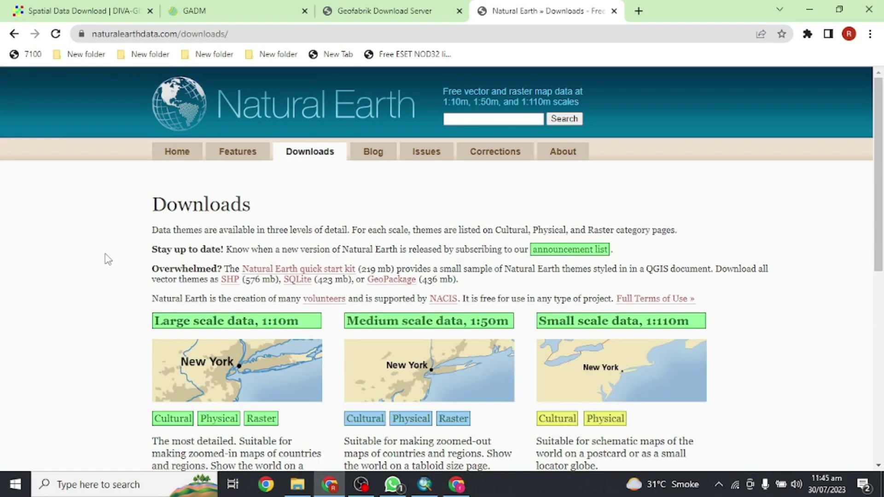
{"action": "scroll", "coordinate": [108, 258], "scroll_direction": "down", "scroll_amount": 1}
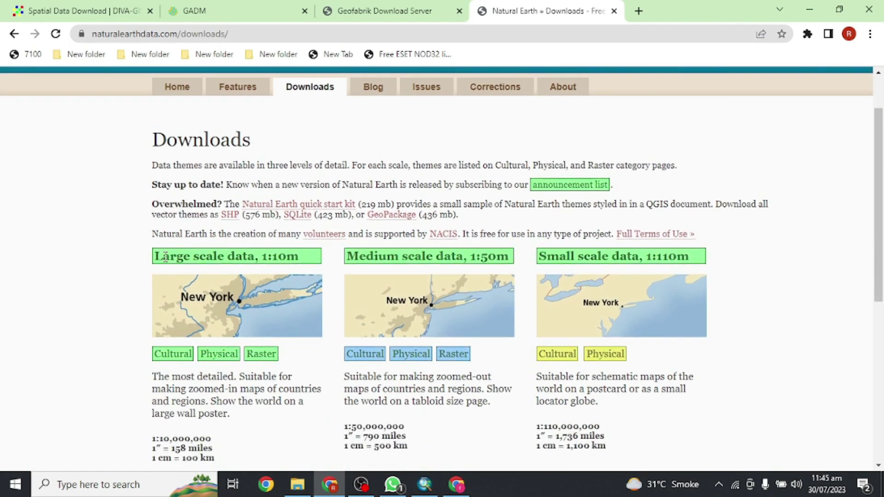
{"action": "left_click_drag", "start_coordinate": [164, 258], "coordinate": [267, 257]}
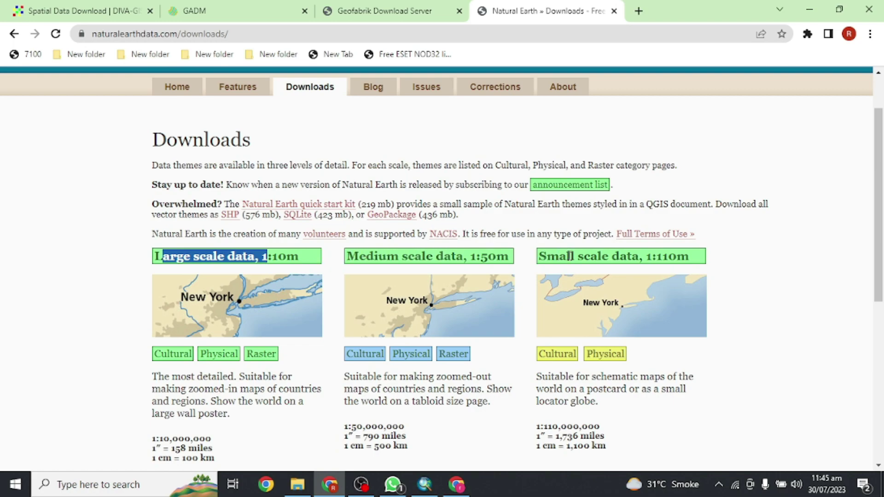
{"action": "scroll", "coordinate": [365, 291], "scroll_direction": "down", "scroll_amount": 1}
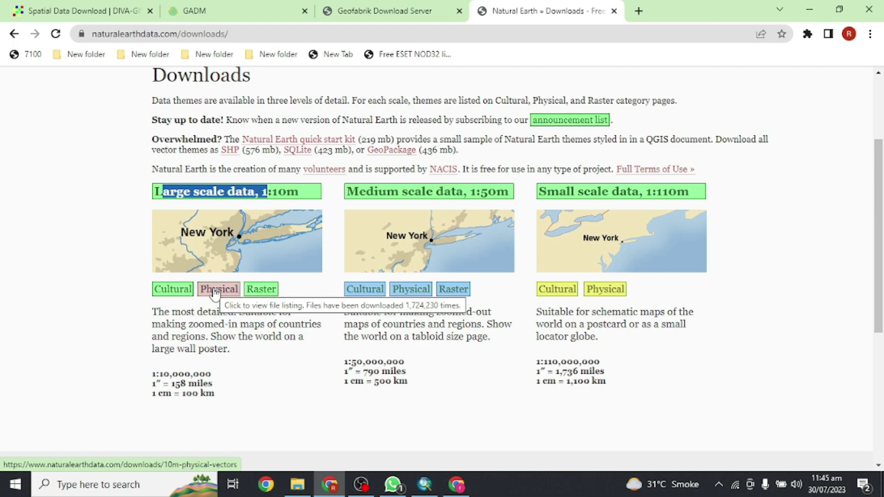
Step: Open the 1:10m Cultural vectors page and browse past its Populated Places datasets
{"action": "left_click", "coordinate": [172, 289]}
{"action": "scroll", "coordinate": [181, 294], "scroll_direction": "down", "scroll_amount": 4}
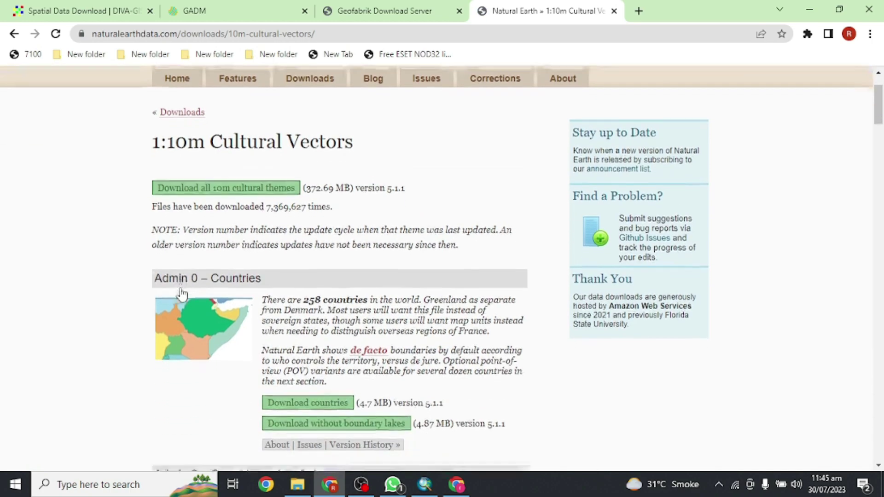
{"action": "scroll", "coordinate": [218, 276], "scroll_direction": "down", "scroll_amount": 4}
{"action": "scroll", "coordinate": [217, 276], "scroll_direction": "down", "scroll_amount": 3}
{"action": "scroll", "coordinate": [221, 274], "scroll_direction": "down", "scroll_amount": 4}
{"action": "scroll", "coordinate": [217, 276], "scroll_direction": "down", "scroll_amount": 5}
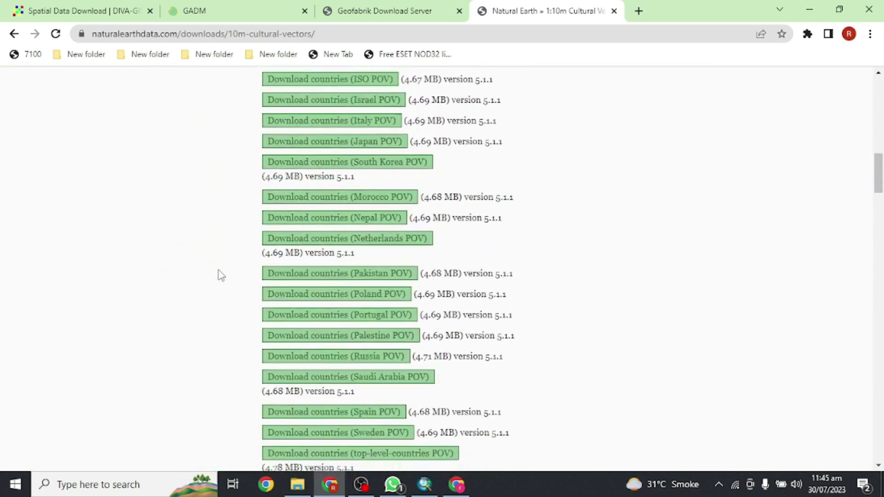
{"action": "scroll", "coordinate": [218, 276], "scroll_direction": "down", "scroll_amount": 5}
{"action": "scroll", "coordinate": [218, 277], "scroll_direction": "down", "scroll_amount": 4}
{"action": "scroll", "coordinate": [178, 195], "scroll_direction": "down", "scroll_amount": 3}
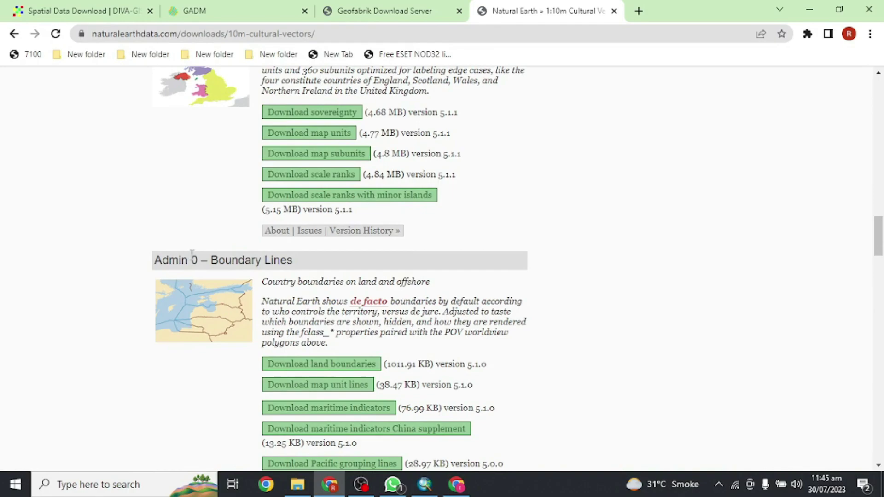
{"action": "scroll", "coordinate": [192, 254], "scroll_direction": "down", "scroll_amount": 3}
{"action": "scroll", "coordinate": [205, 283], "scroll_direction": "down", "scroll_amount": 2}
{"action": "left_click_drag", "start_coordinate": [238, 256], "coordinate": [304, 256]}
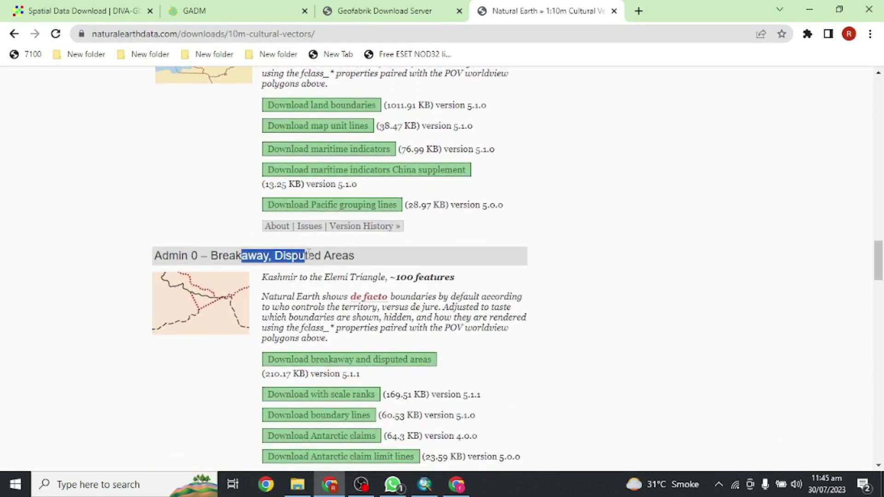
{"action": "scroll", "coordinate": [303, 256], "scroll_direction": "down", "scroll_amount": 3}
{"action": "scroll", "coordinate": [276, 263], "scroll_direction": "down", "scroll_amount": 4}
{"action": "scroll", "coordinate": [246, 266], "scroll_direction": "down", "scroll_amount": 3}
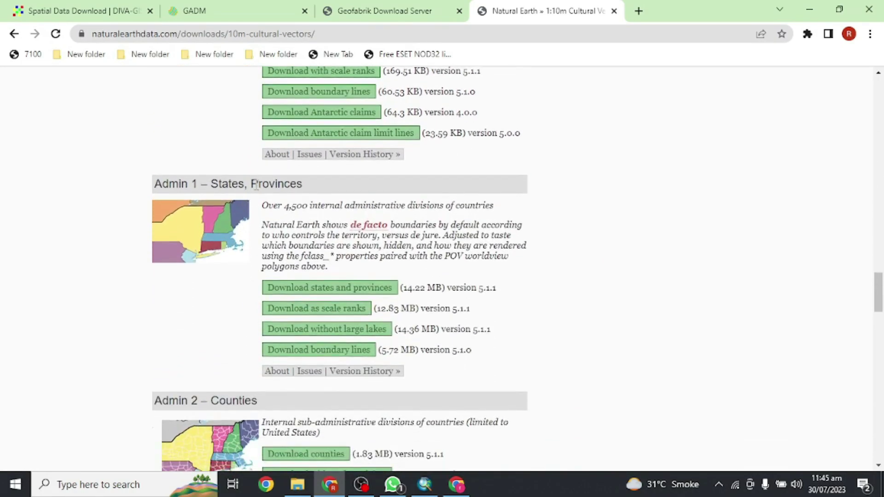
{"action": "scroll", "coordinate": [250, 210], "scroll_direction": "down", "scroll_amount": 2}
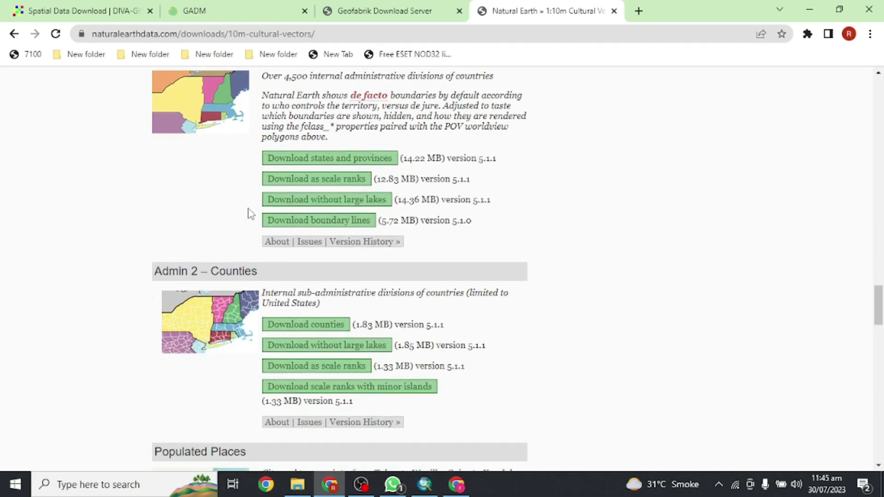
{"action": "scroll", "coordinate": [235, 201], "scroll_direction": "down", "scroll_amount": 3}
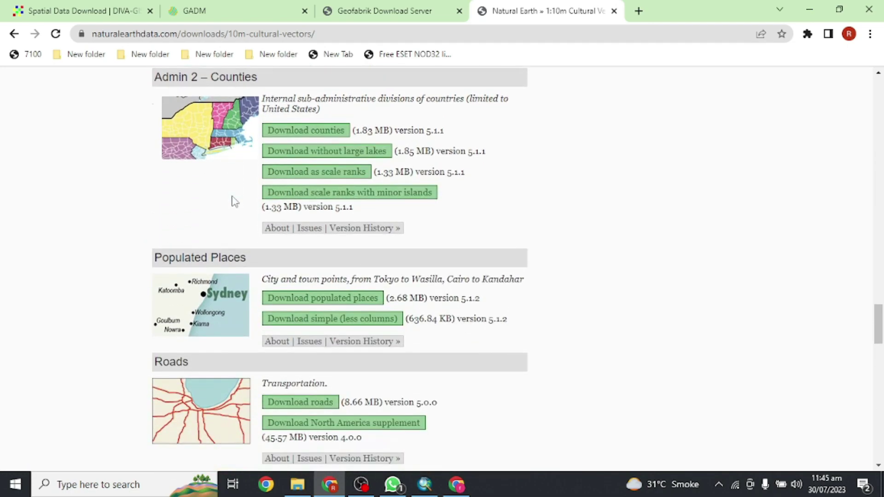
{"action": "scroll", "coordinate": [228, 207], "scroll_direction": "down", "scroll_amount": 2}
{"action": "left_click_drag", "start_coordinate": [169, 193], "coordinate": [238, 197]}
{"action": "left_click", "coordinate": [282, 199]}
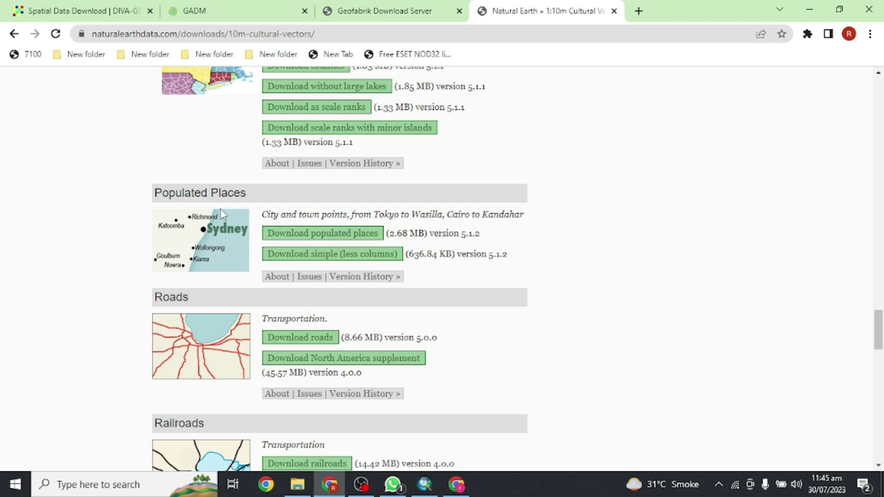
{"action": "scroll", "coordinate": [275, 216], "scroll_direction": "down", "scroll_amount": 1}
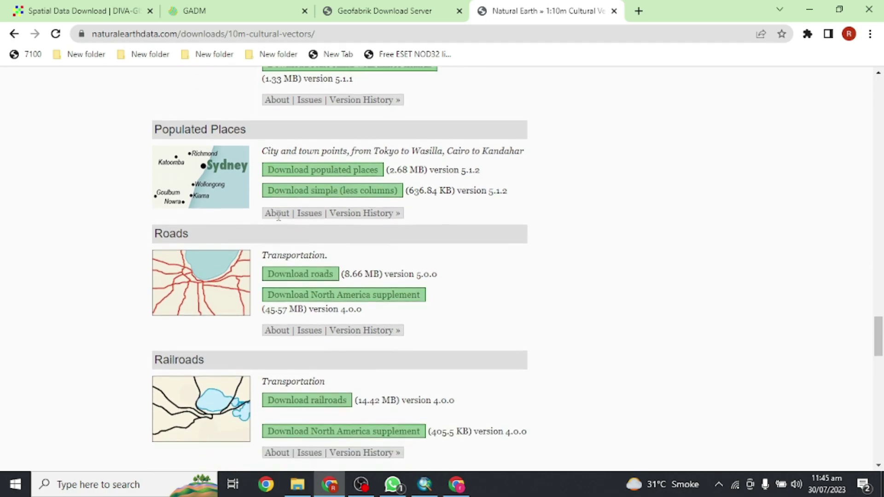
{"action": "scroll", "coordinate": [150, 236], "scroll_direction": "down", "scroll_amount": 1}
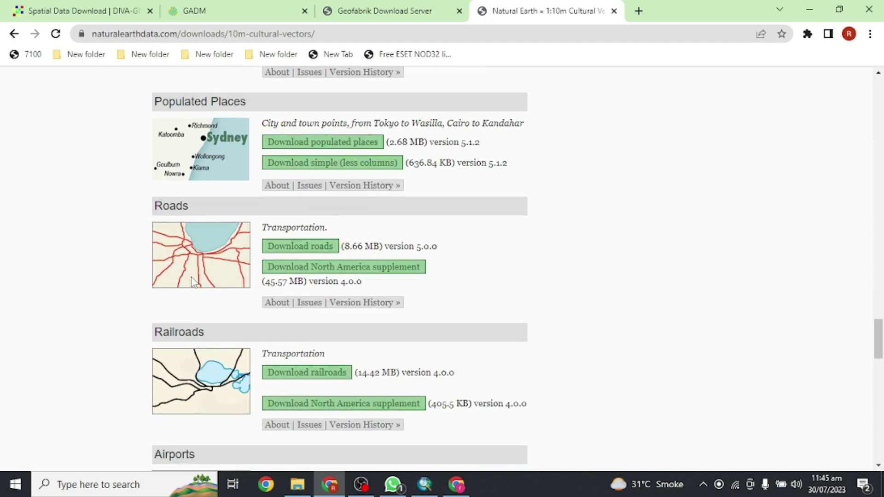
{"action": "scroll", "coordinate": [173, 246], "scroll_direction": "down", "scroll_amount": 1}
{"action": "scroll", "coordinate": [185, 292], "scroll_direction": "down", "scroll_amount": 1}
{"action": "scroll", "coordinate": [185, 292], "scroll_direction": "down", "scroll_amount": 1}
{"action": "scroll", "coordinate": [149, 297], "scroll_direction": "down", "scroll_amount": 1}
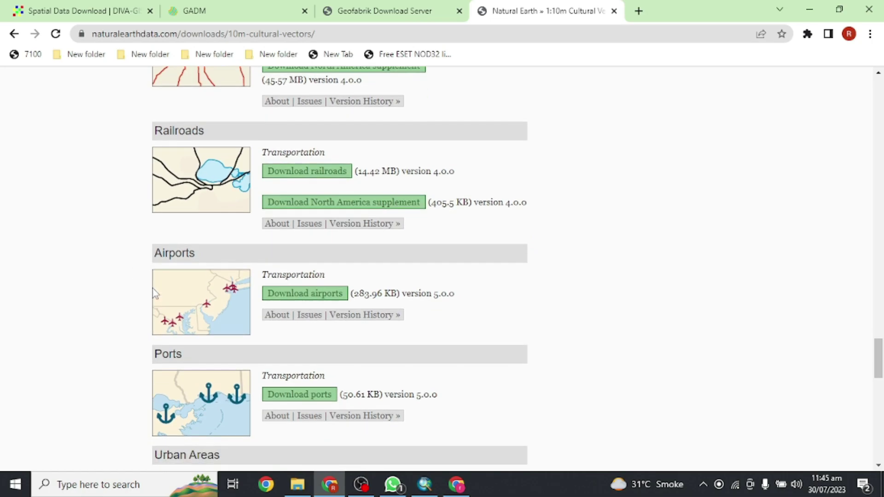
{"action": "scroll", "coordinate": [149, 297], "scroll_direction": "down", "scroll_amount": 1}
{"action": "scroll", "coordinate": [149, 277], "scroll_direction": "down", "scroll_amount": 1}
{"action": "scroll", "coordinate": [220, 275], "scroll_direction": "down", "scroll_amount": 2}
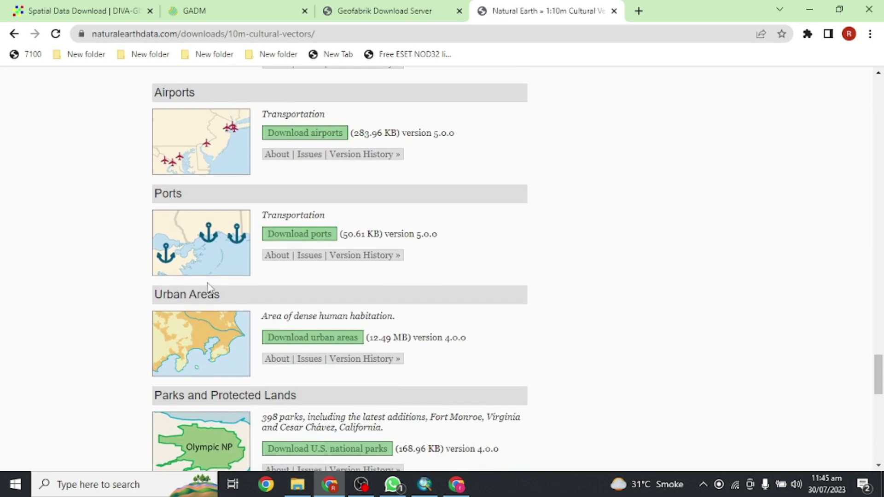
{"action": "scroll", "coordinate": [220, 273], "scroll_direction": "down", "scroll_amount": 2}
{"action": "scroll", "coordinate": [207, 279], "scroll_direction": "down", "scroll_amount": 2}
{"action": "scroll", "coordinate": [200, 289], "scroll_direction": "down", "scroll_amount": 2}
{"action": "scroll", "coordinate": [200, 288], "scroll_direction": "down", "scroll_amount": 2}
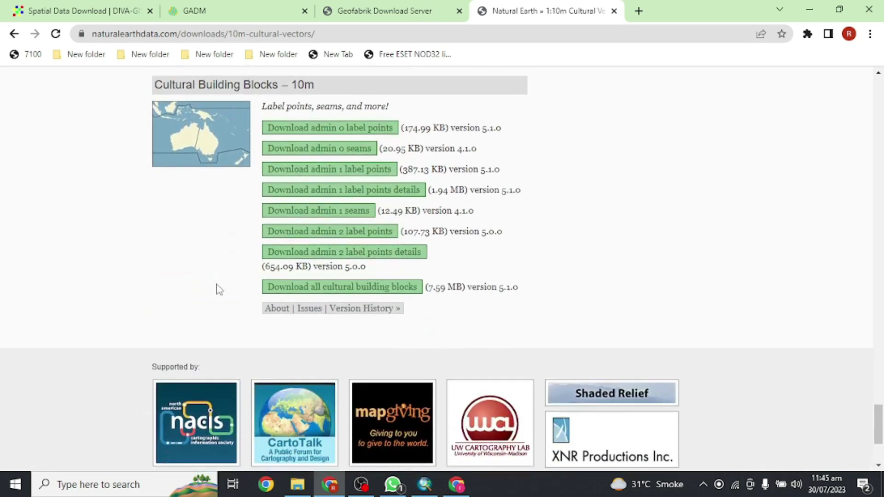
{"action": "scroll", "coordinate": [217, 289], "scroll_direction": "down", "scroll_amount": 2}
{"action": "scroll", "coordinate": [150, 280], "scroll_direction": "up", "scroll_amount": 2}
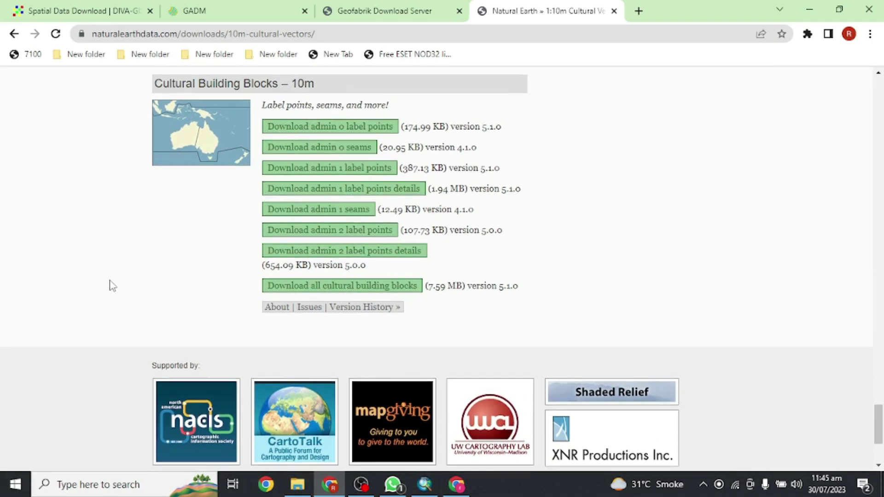
{"action": "scroll", "coordinate": [110, 284], "scroll_direction": "up", "scroll_amount": 2}
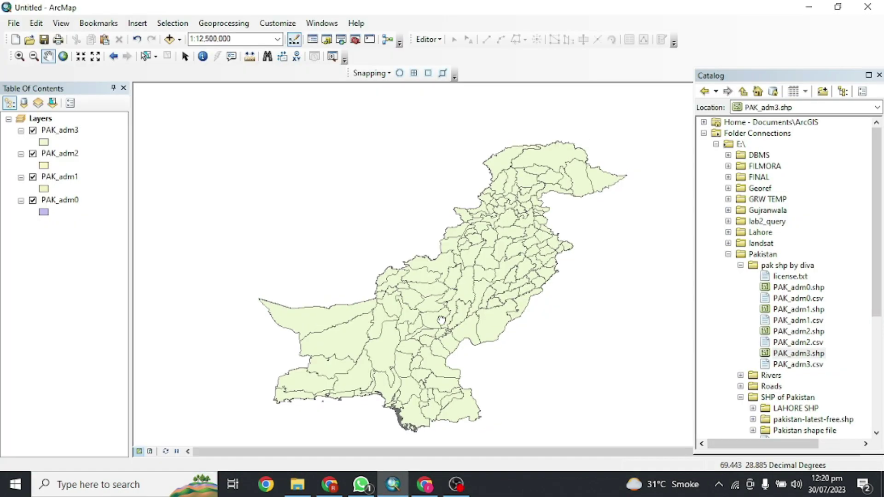
{"action": "left_click_drag", "start_coordinate": [441, 321], "coordinate": [438, 319]}
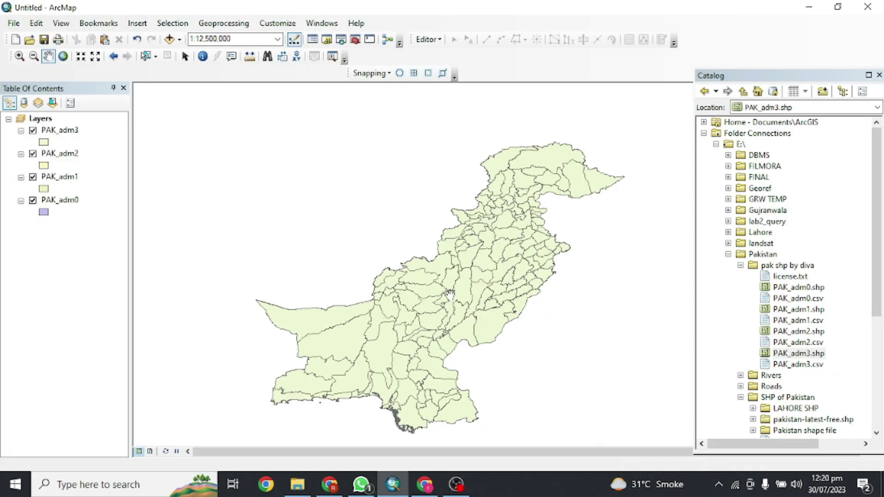